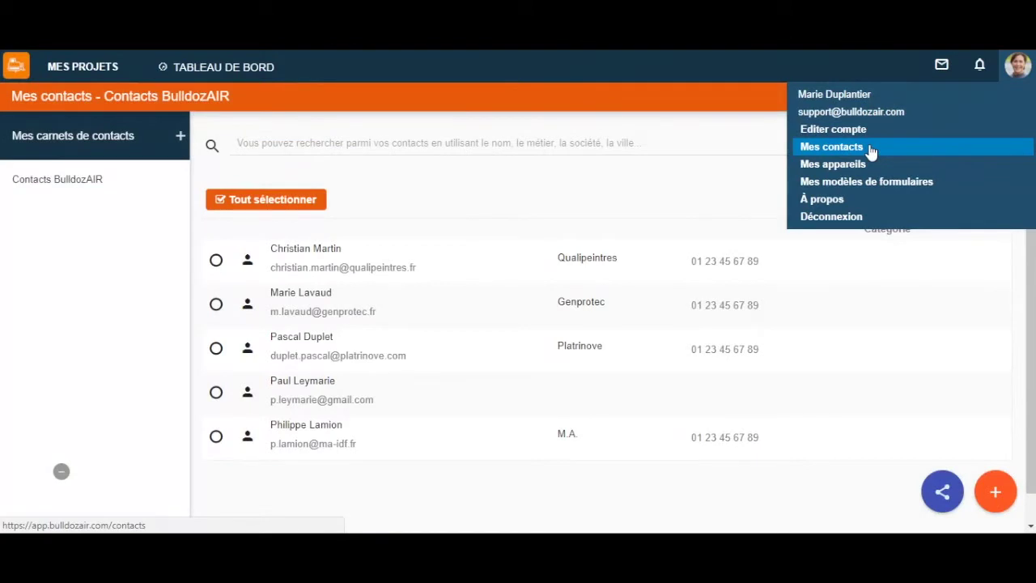
Go to the contacts page showing the Contacts BulldozAIR address book and its five contacts.
click(870, 151)
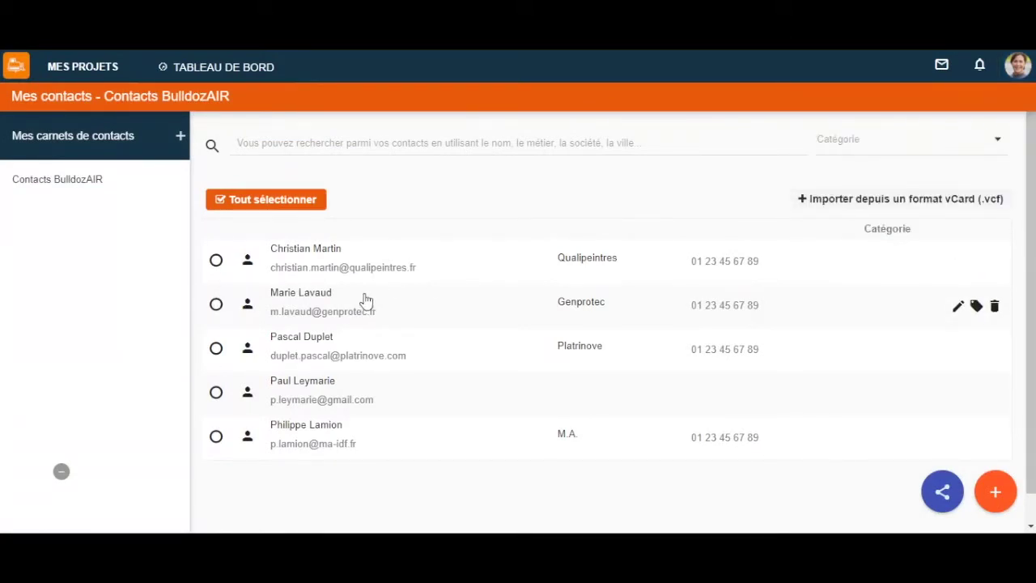
mouse_move(80, 174)
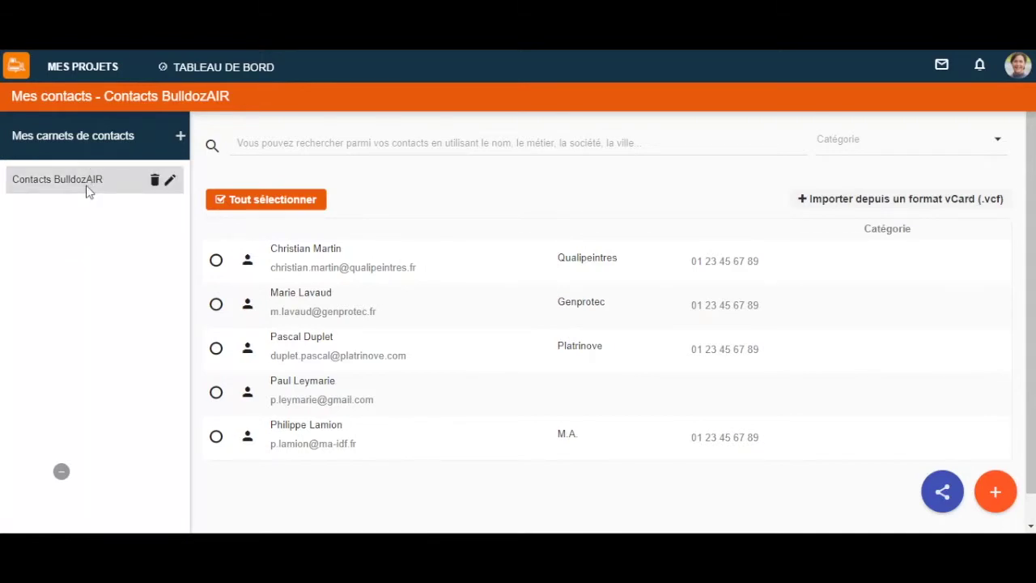
Create an address book titled 'Contacts Incubateur Boucicau', then return to Contacts BulldozAIR.
click(179, 139)
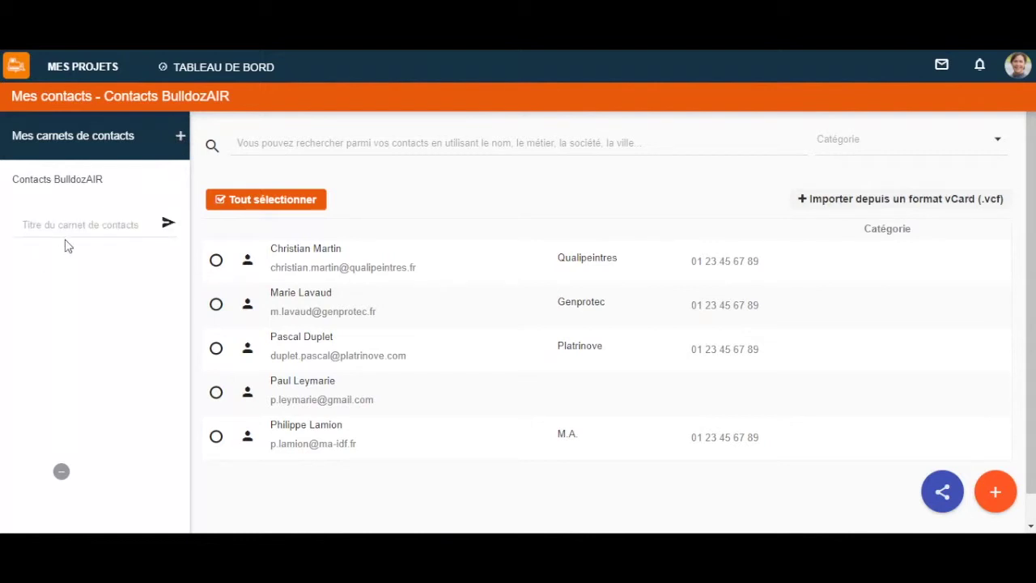
click(79, 223)
text(Co)
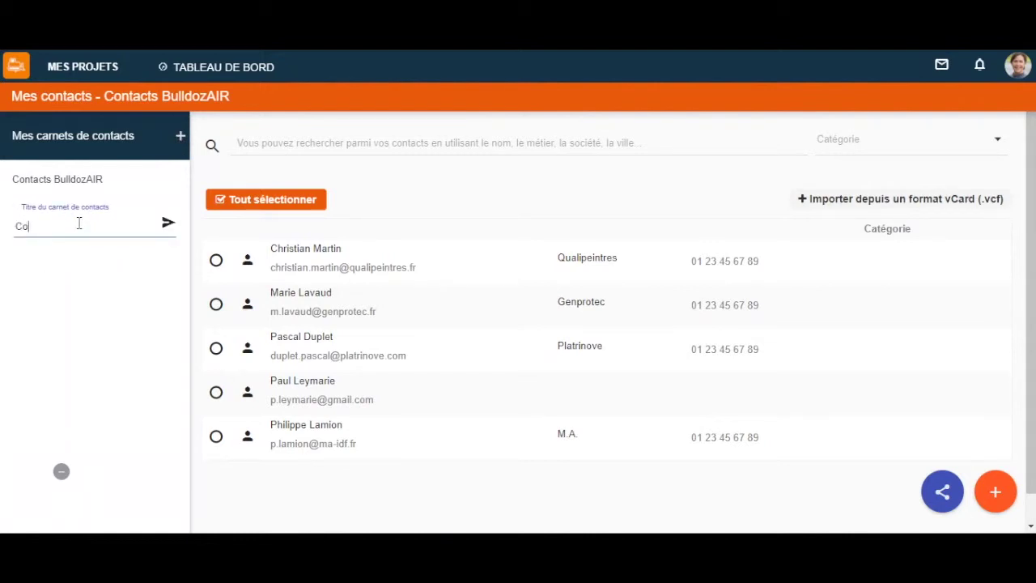
text(ntacts Incubateur Boucicaut)
click(168, 223)
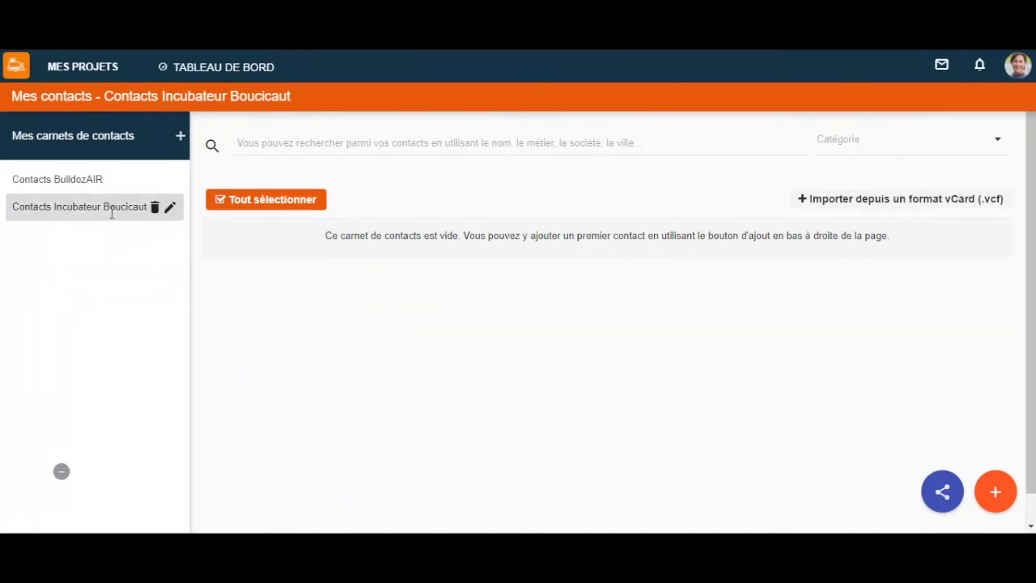
click(101, 183)
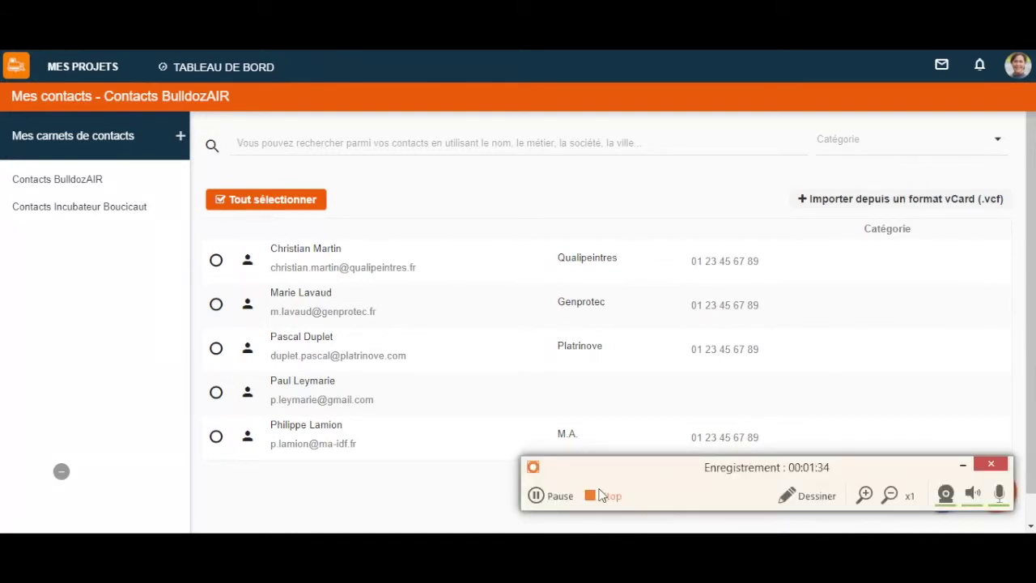
Create and open a new address book titled 'Conatacts Incubateur Boucicaut'.
click(560, 492)
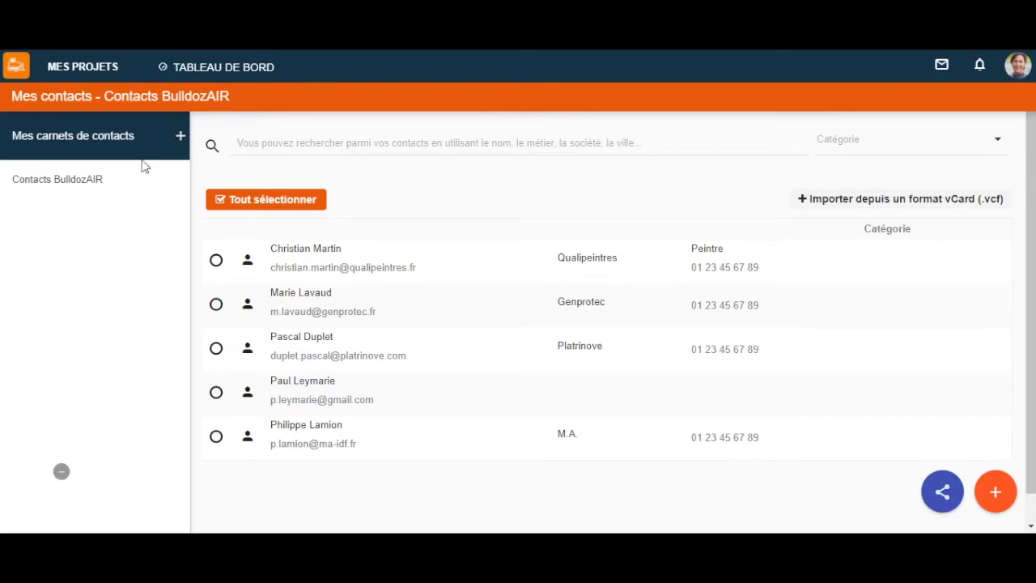
click(179, 137)
click(88, 215)
text(Cona)
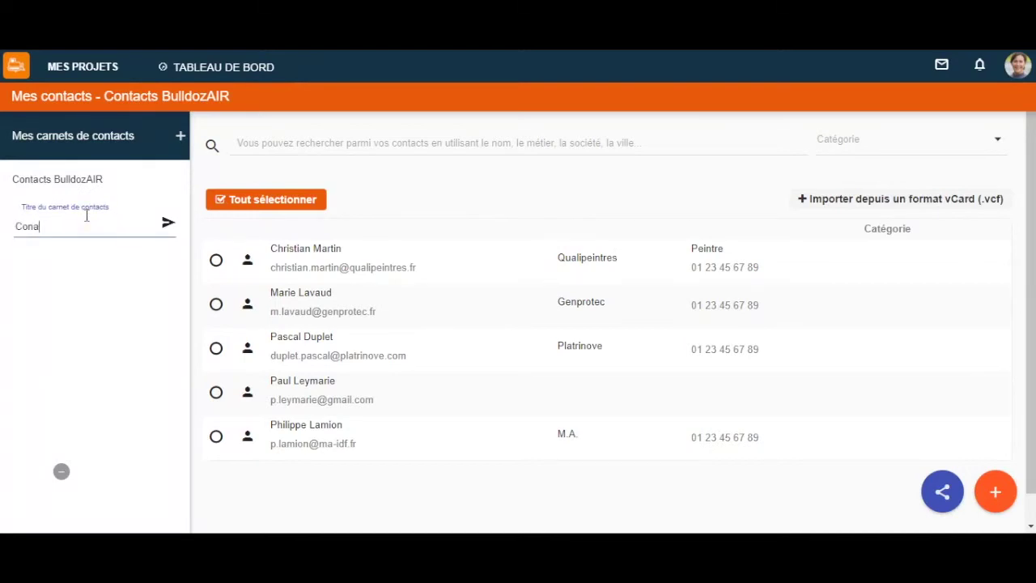
text(tacts Incubateur Boucicaut)
click(167, 226)
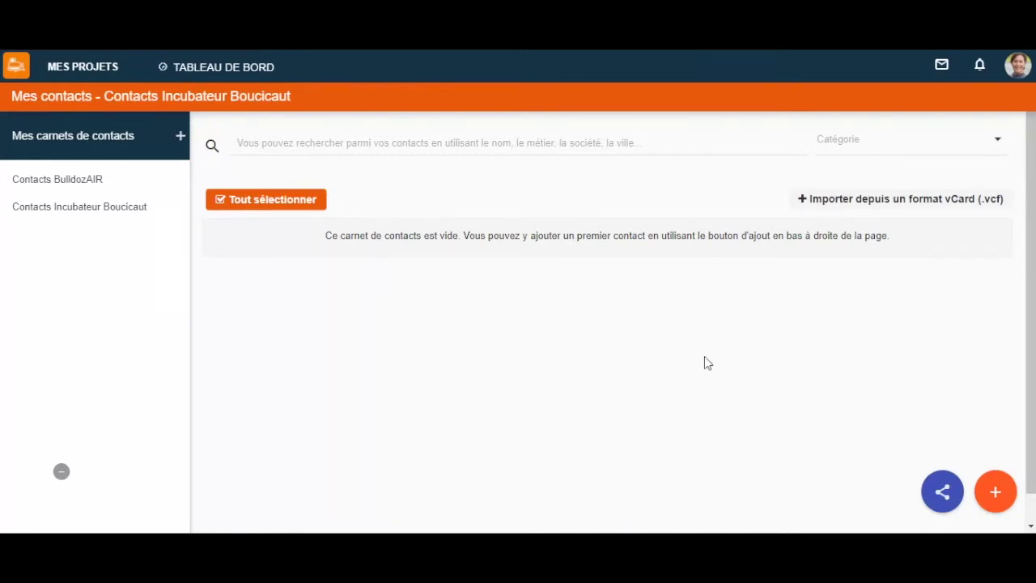
Add a contact with first name, last name, e-mail, phone number and trade Electricien.
click(1001, 495)
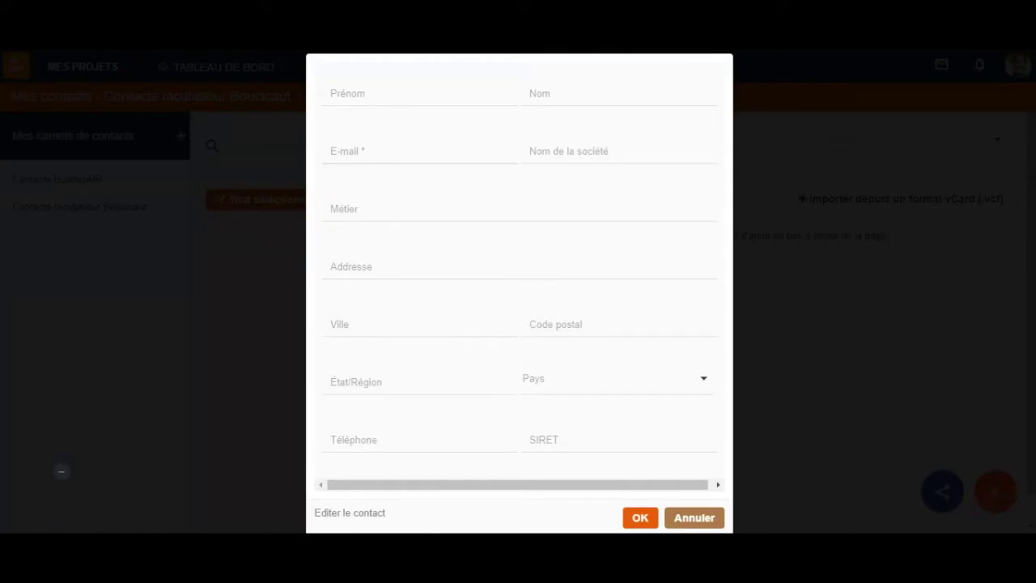
click(385, 93)
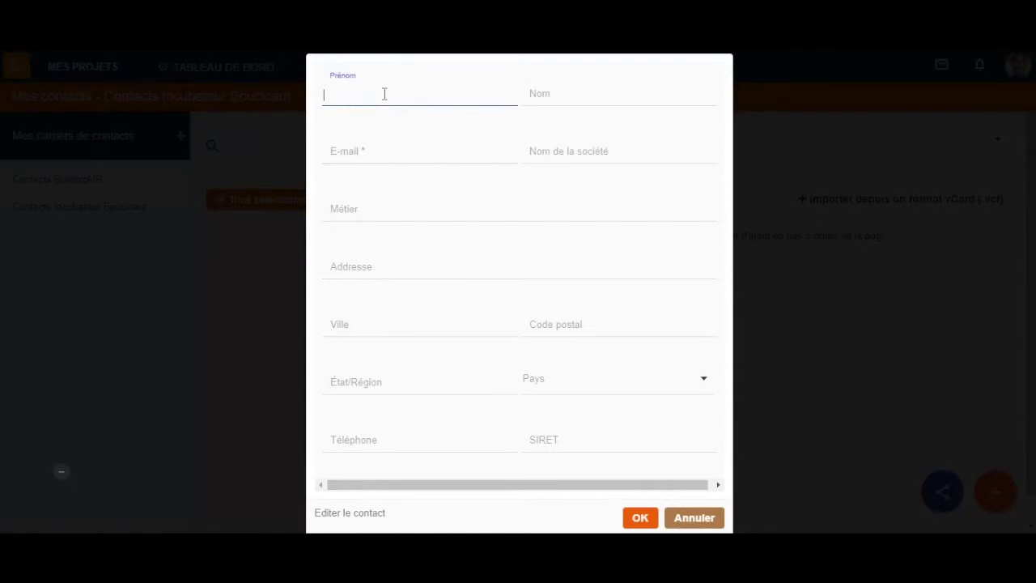
key(Tab)
click(349, 154)
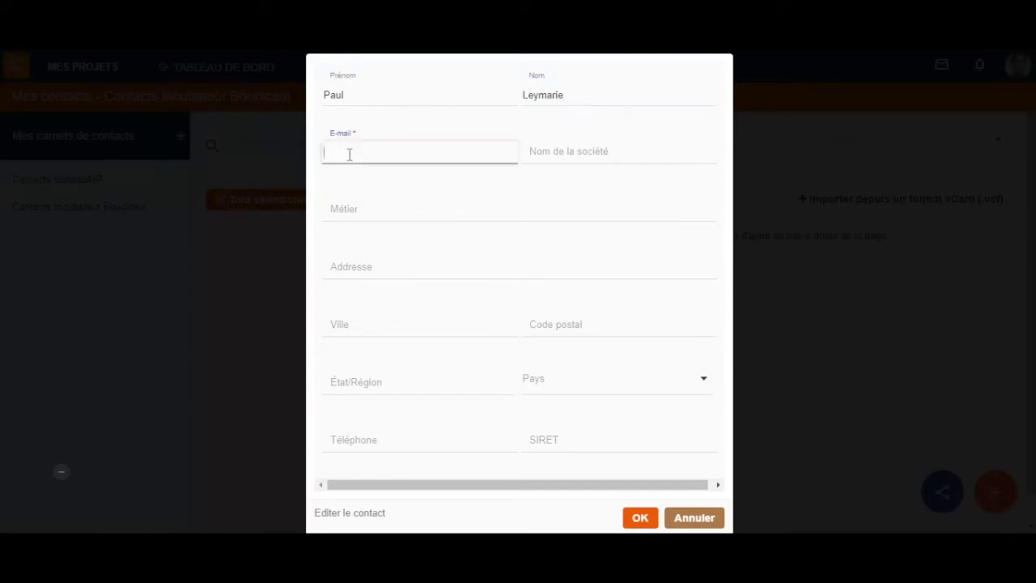
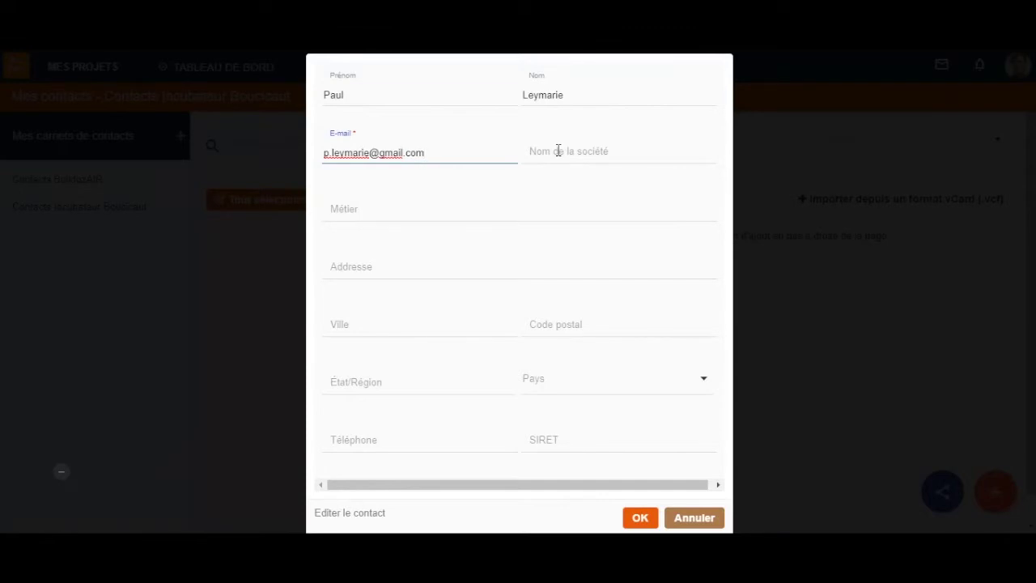
click(535, 204)
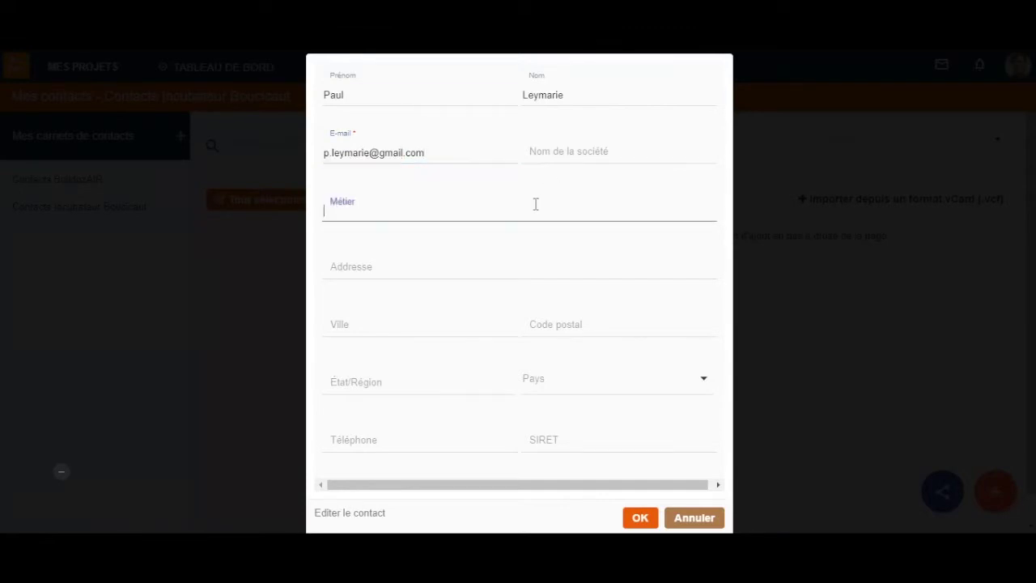
text(Electricien)
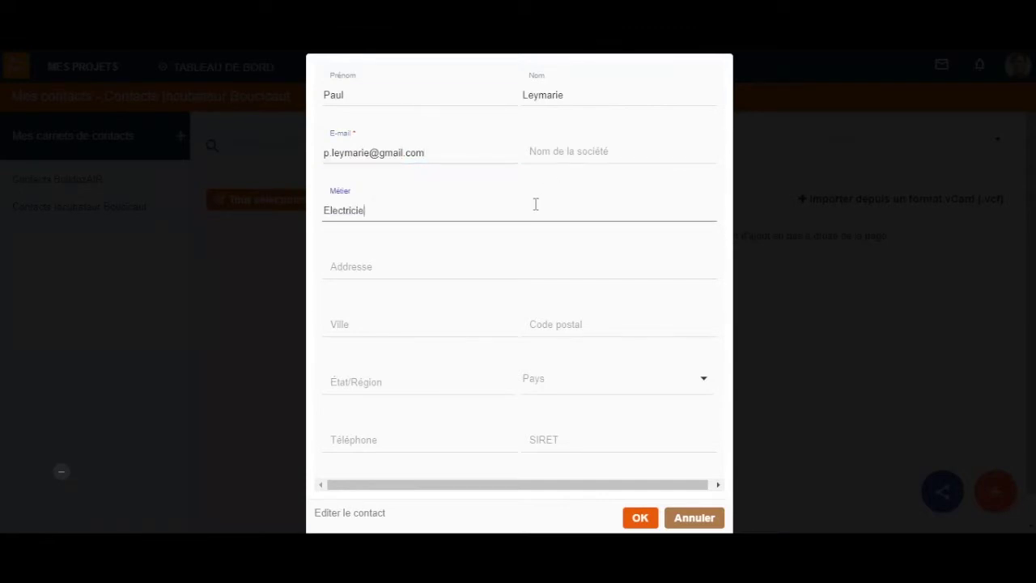
click(366, 436)
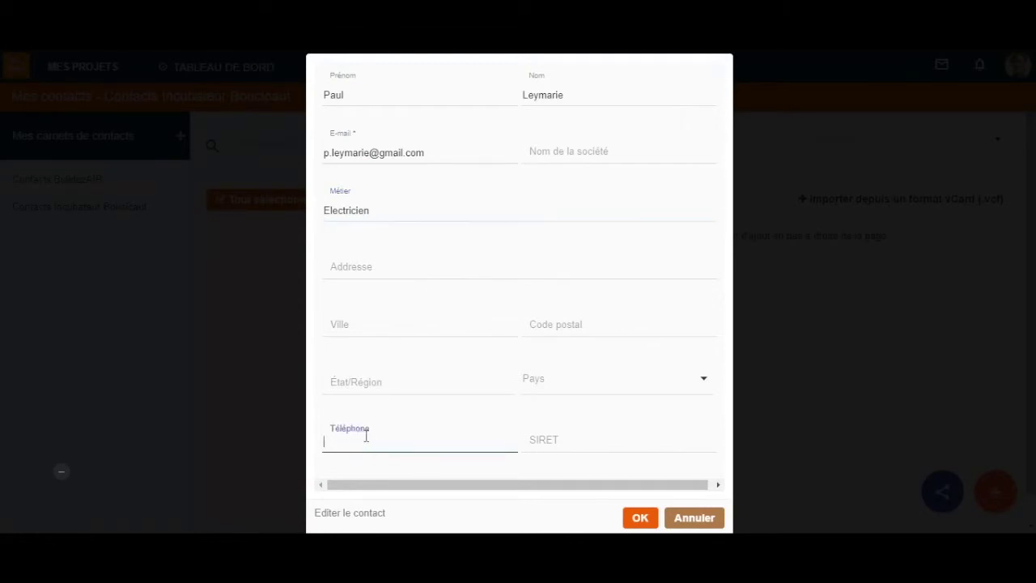
text(01 23 45 67 89)
click(639, 516)
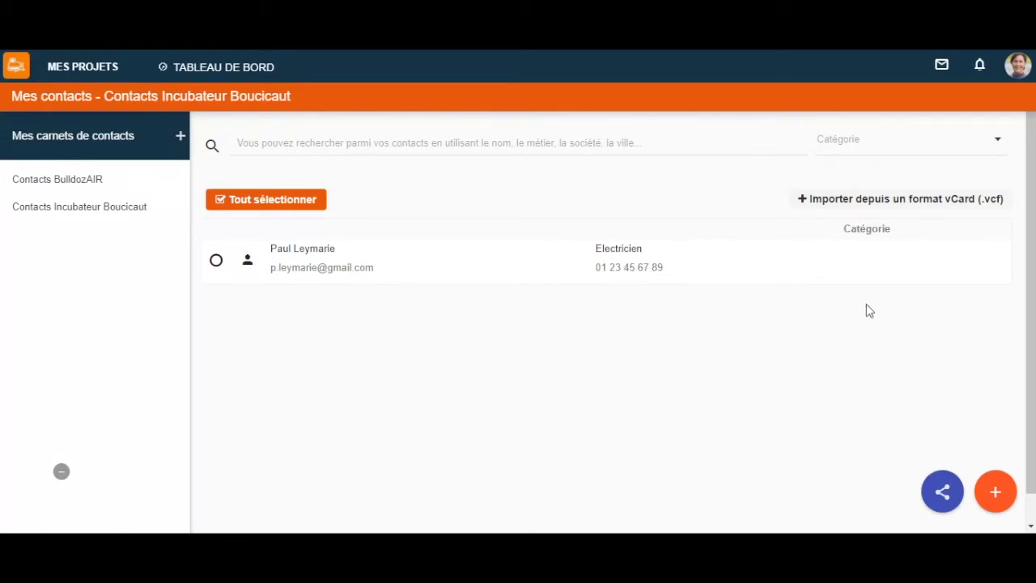
Import the contacts.vcf vCard file into the Incubateur Boucicaut book.
click(894, 201)
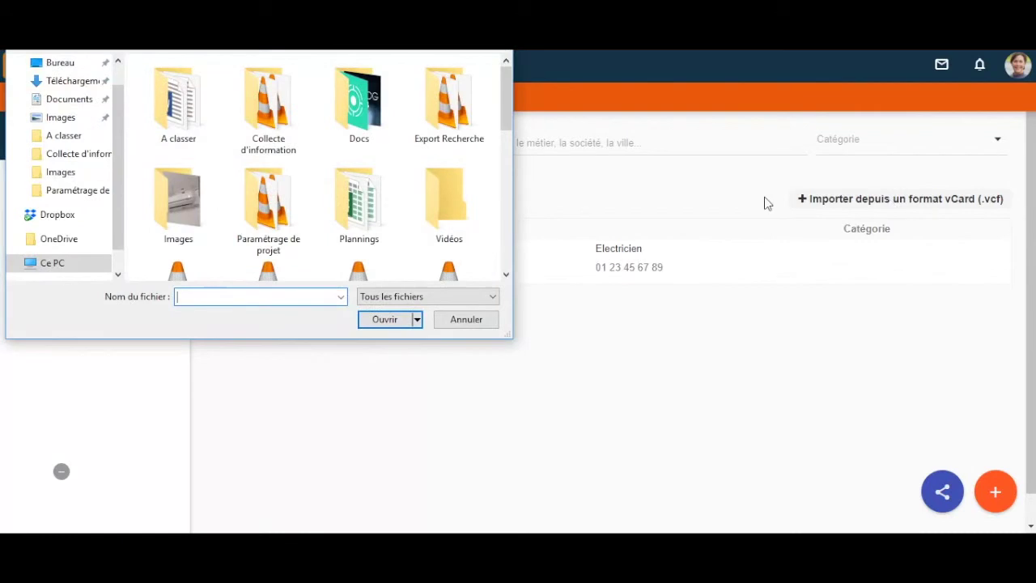
scroll(358, 186, down, 1)
scroll(352, 182, down, 5)
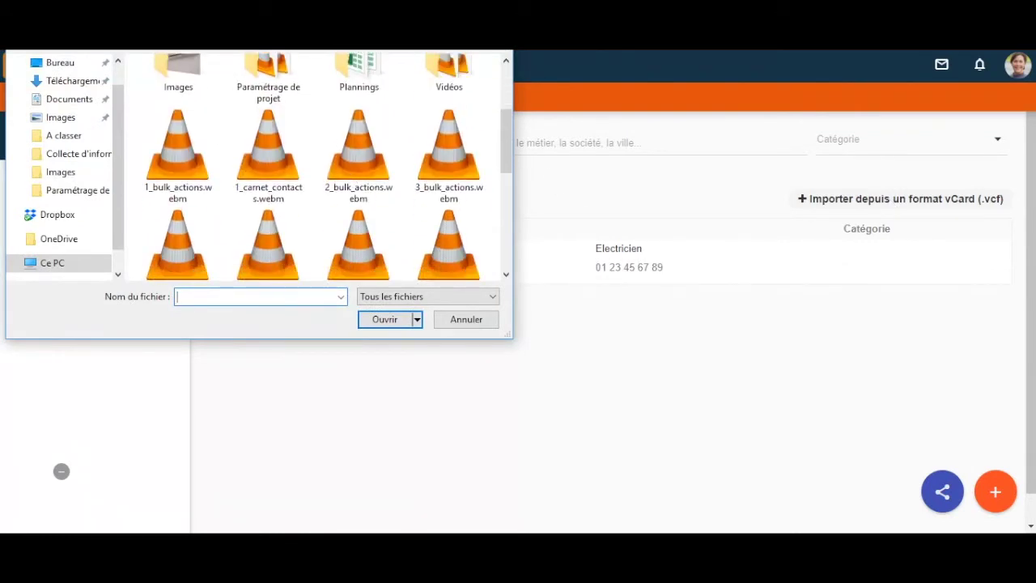
click(364, 171)
click(386, 319)
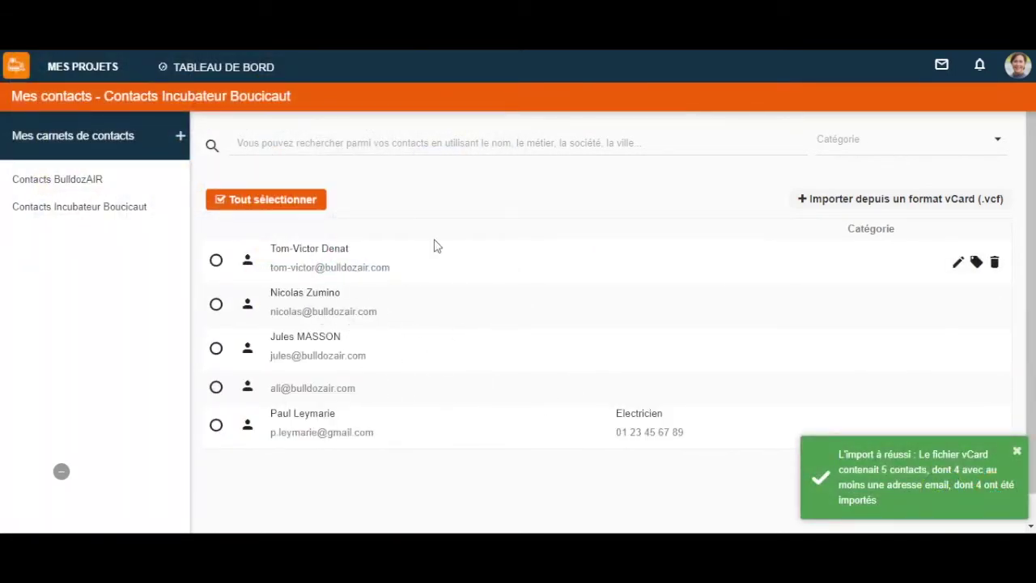
scroll(510, 345, down, 1)
scroll(502, 316, up, 1)
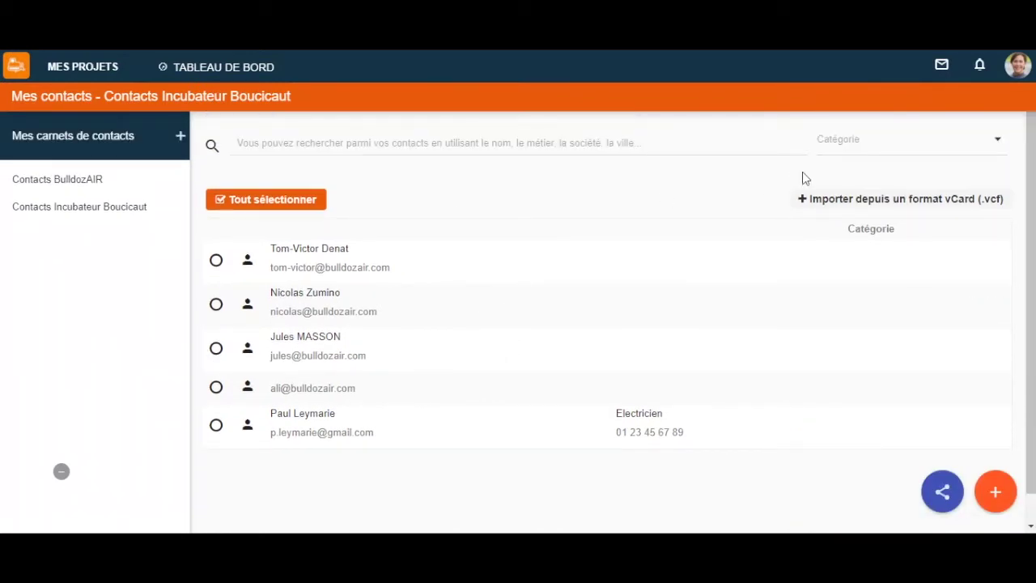
Add the categories 'Ancien client' and 'Fournisseur' through the Catégorie dropdown.
click(902, 158)
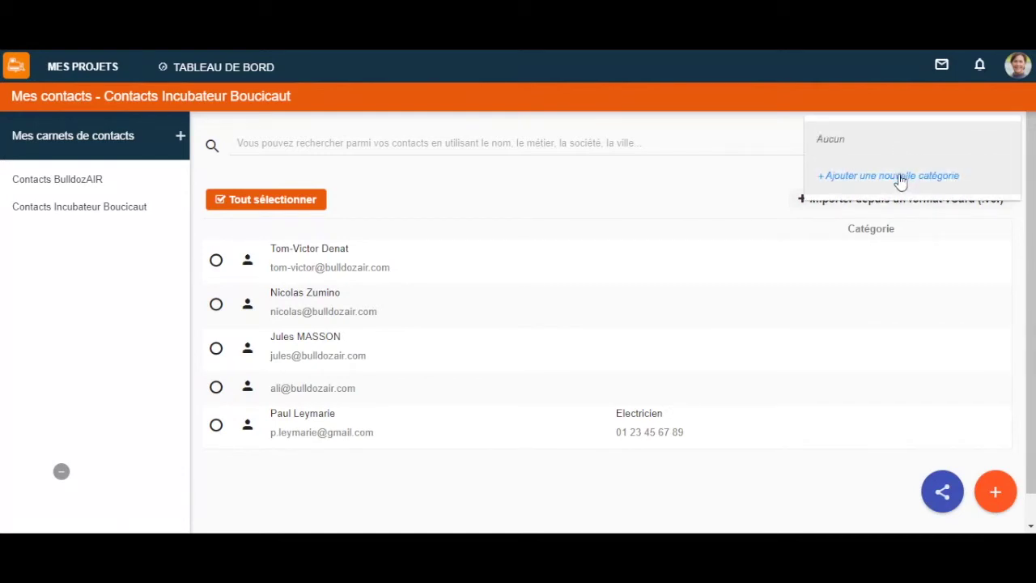
click(900, 178)
text(Ancien client)
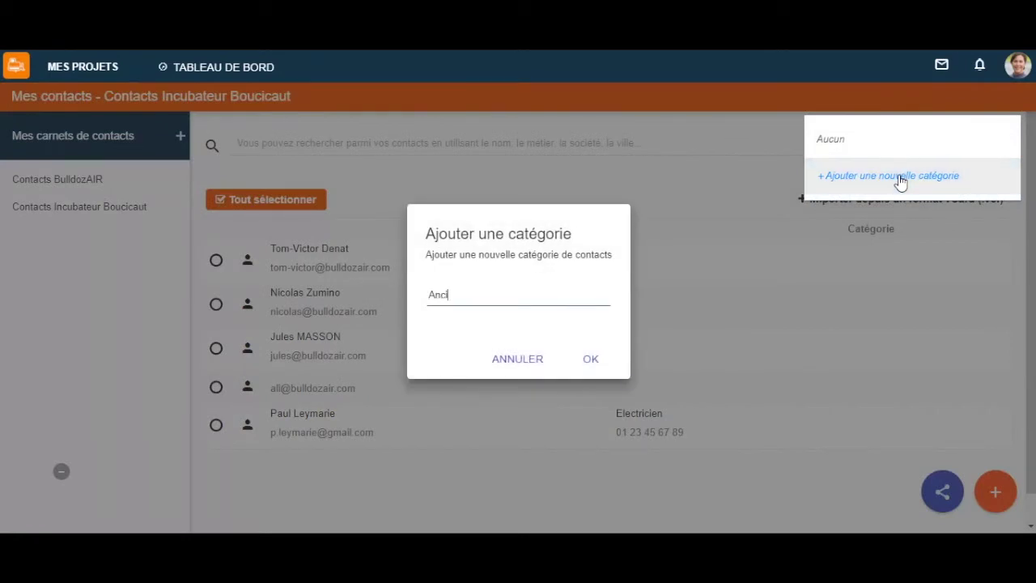
key(Return)
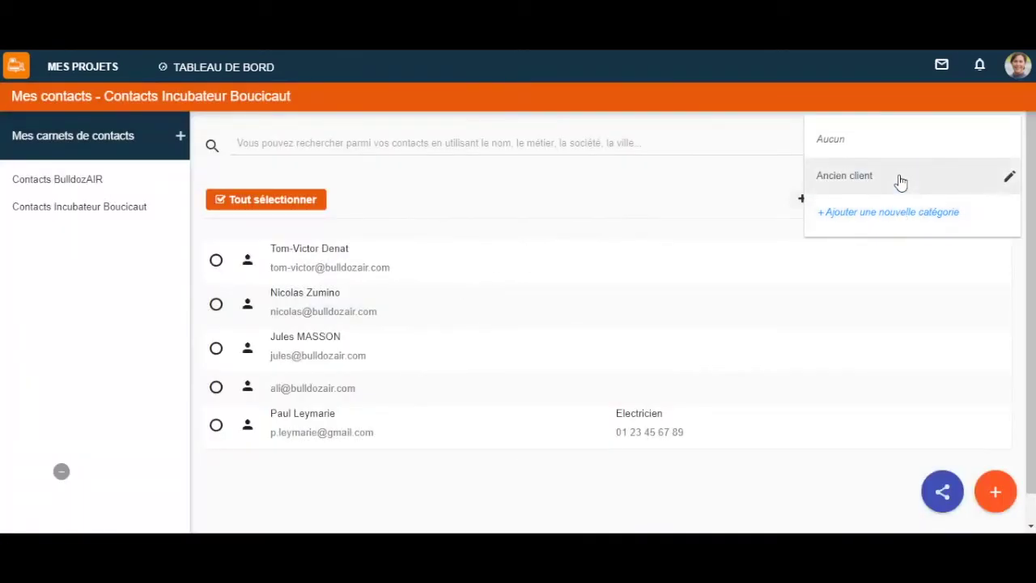
click(899, 233)
text(Fournisseur)
key(Return)
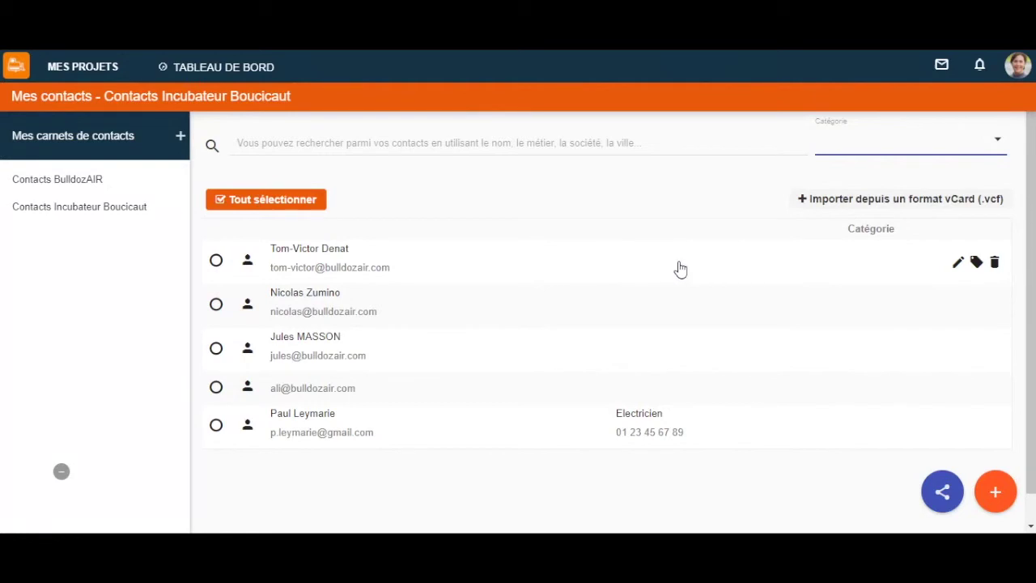
Tag the selected contact with the Ancien client category.
click(957, 265)
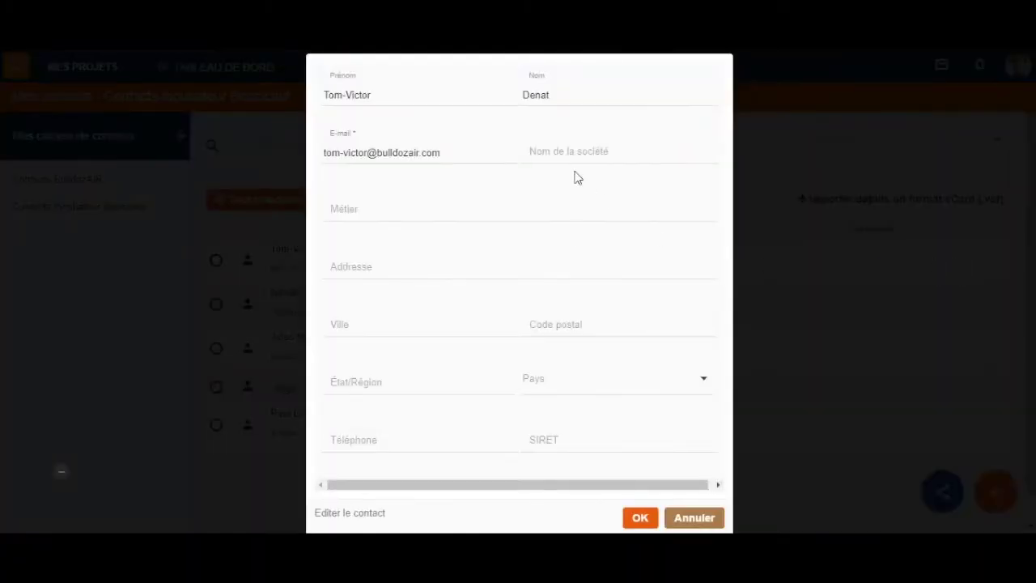
click(639, 518)
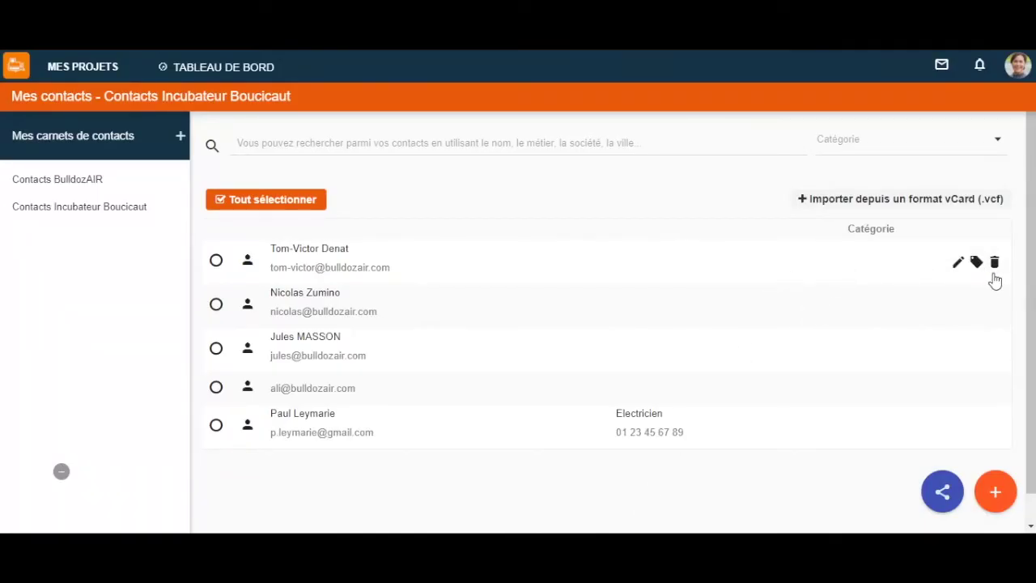
click(975, 263)
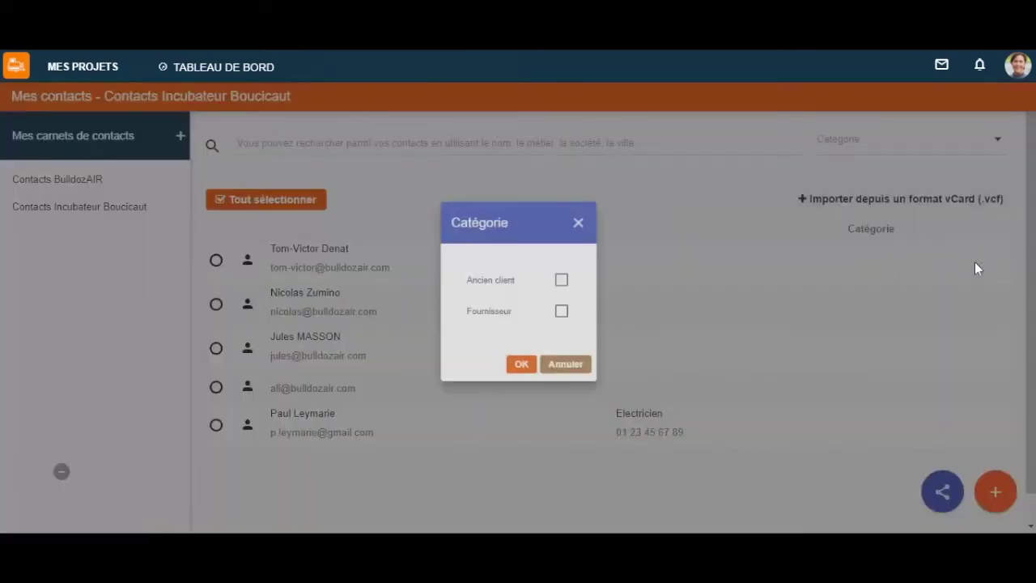
click(569, 279)
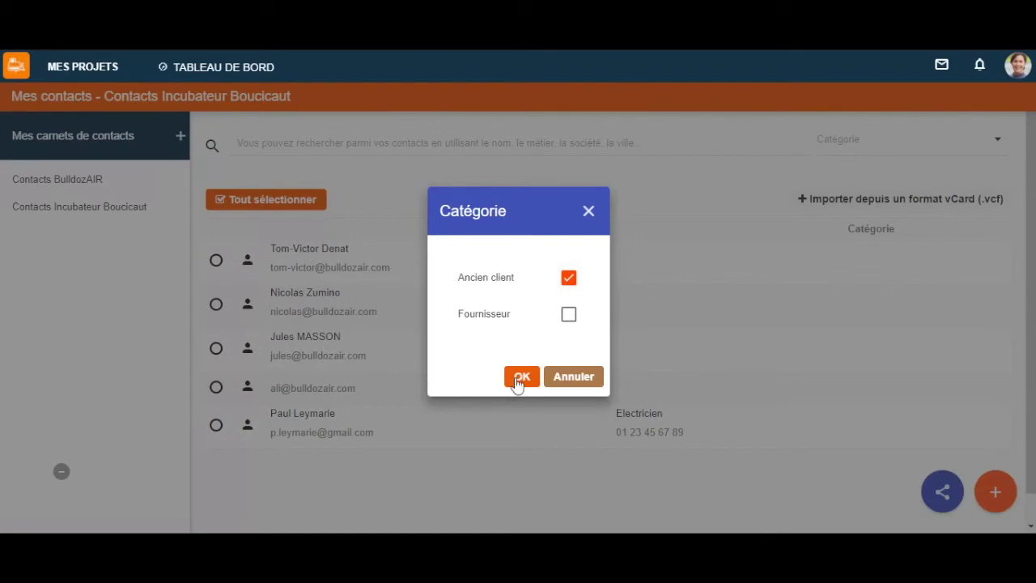
click(519, 378)
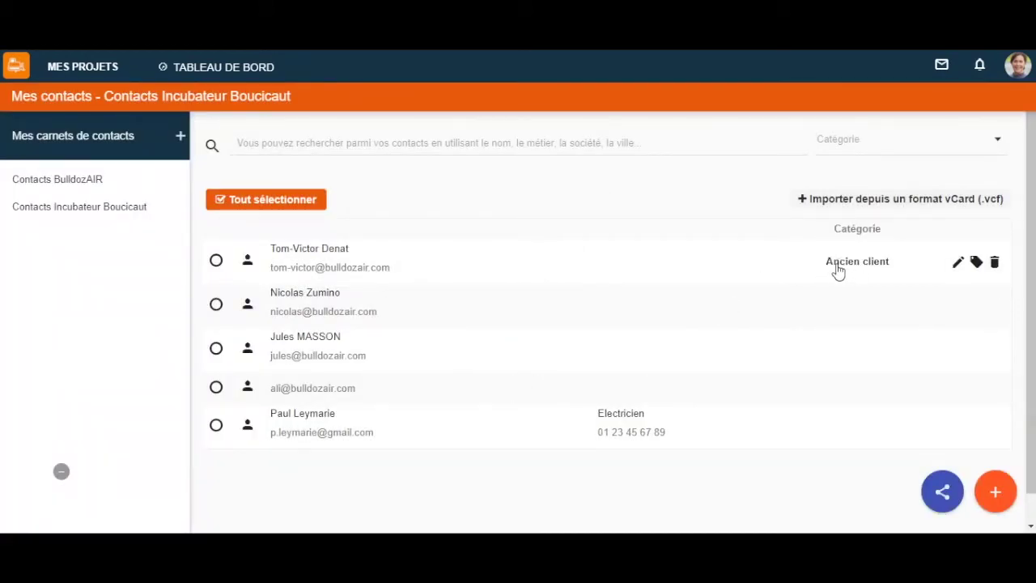
mouse_move(996, 262)
click(396, 152)
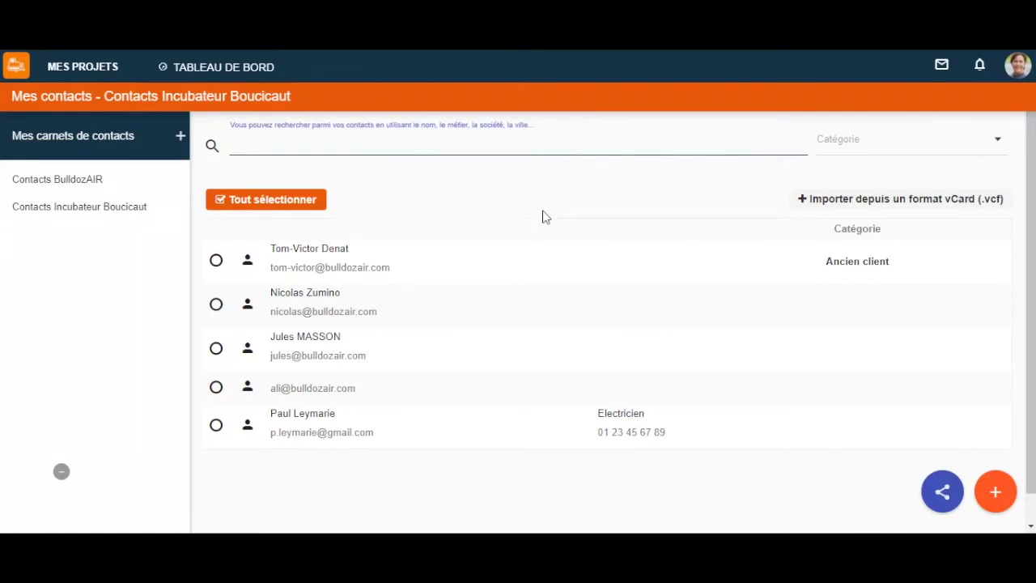
text(Electr)
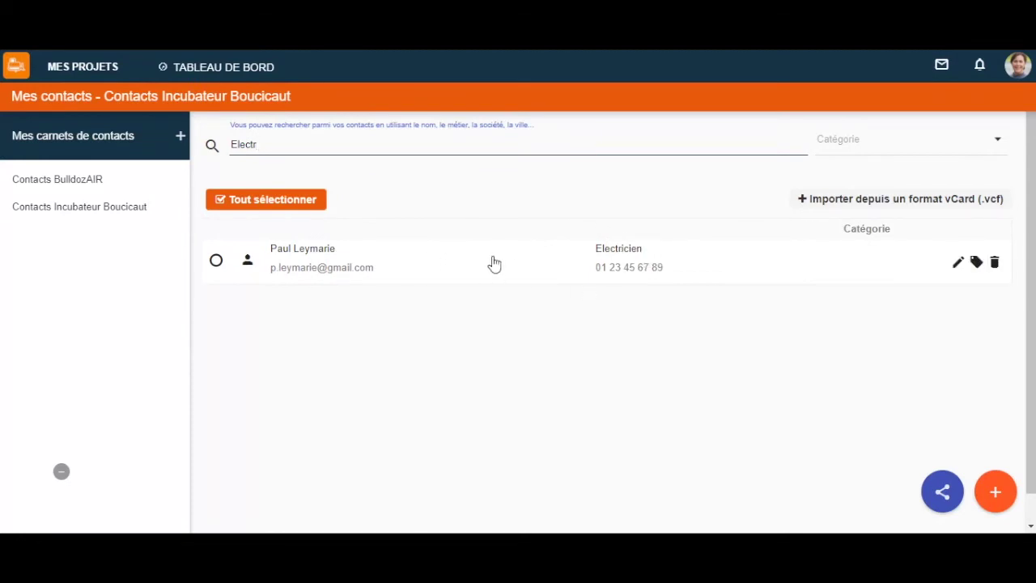
key(BackSpace)
key(BackSpace)
key(BackSpace)
key(BackSpace)
key(BackSpace)
key(BackSpace)
text(Jules)
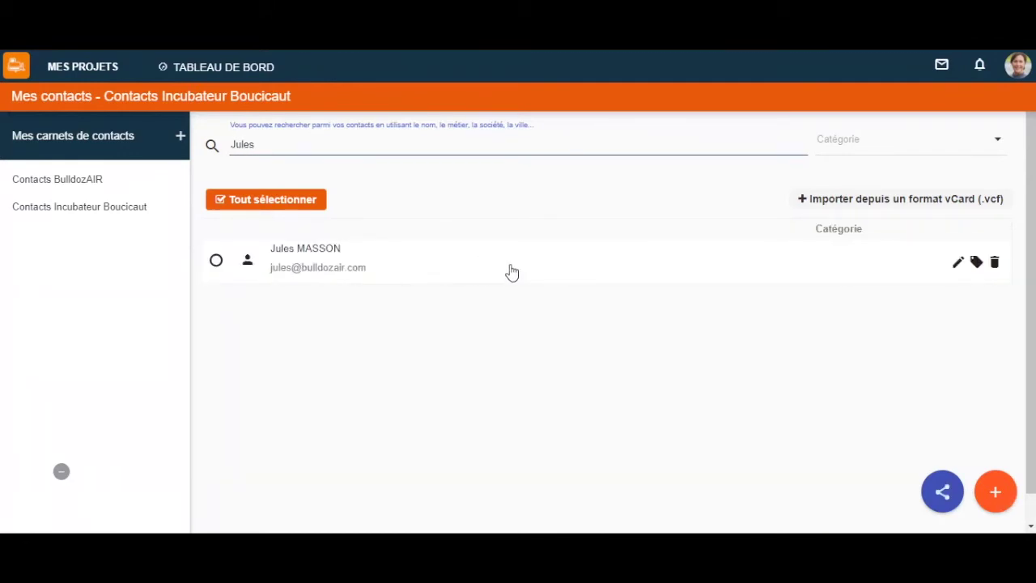
key(BackSpace)
key(BackSpace)
key(BackSpace)
key(BackSpace)
key(BackSpace)
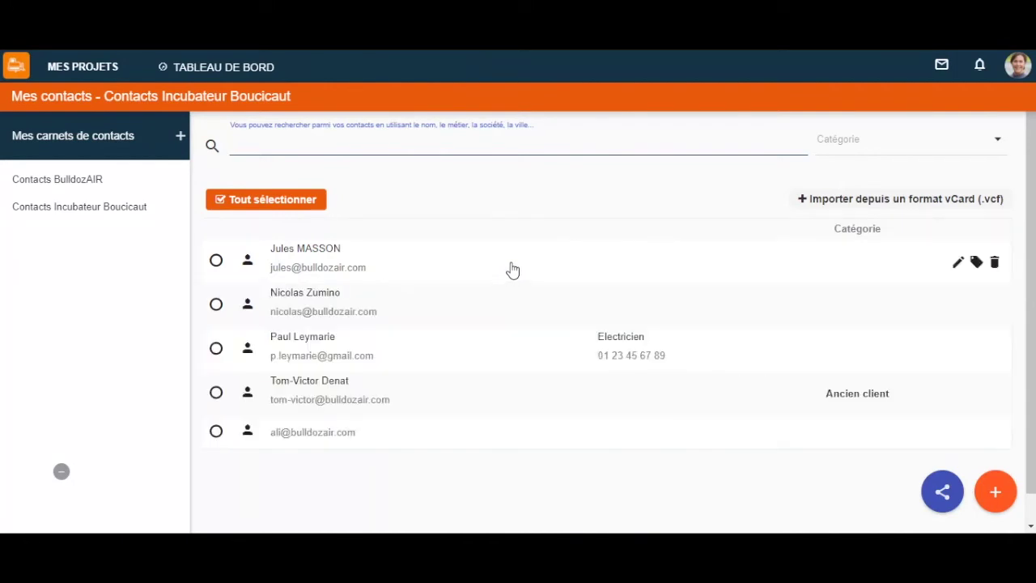
click(989, 151)
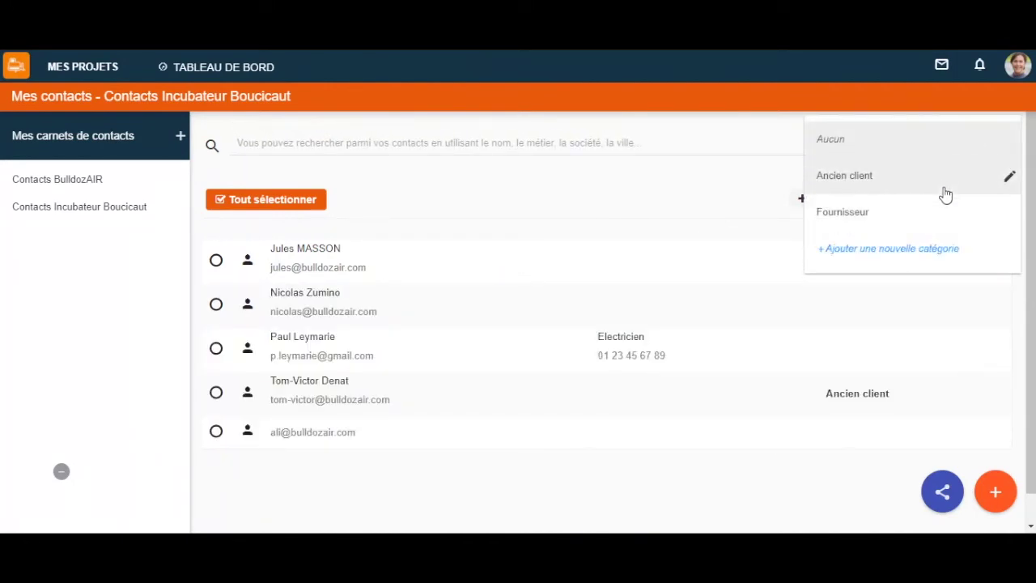
click(946, 191)
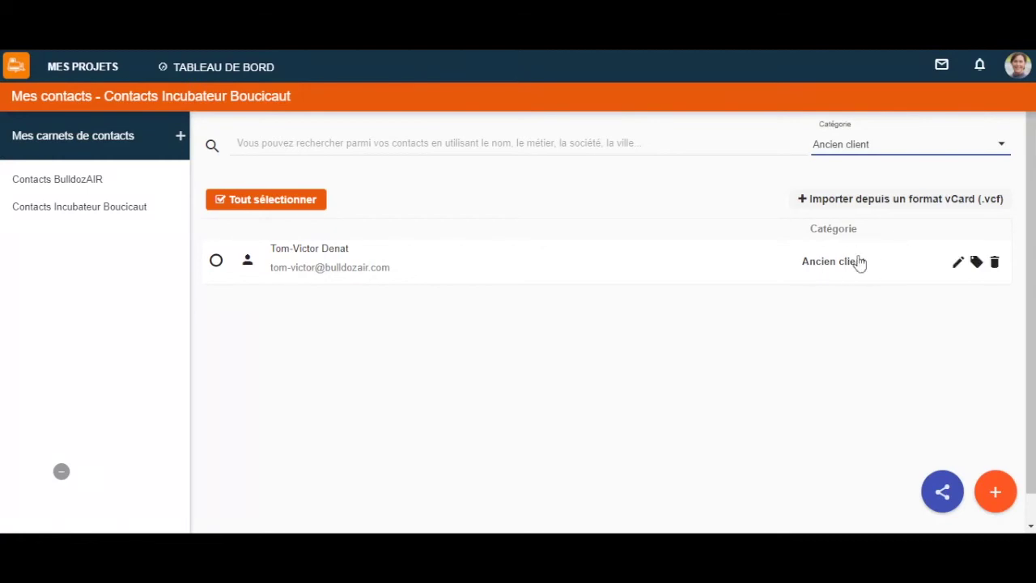
click(1000, 145)
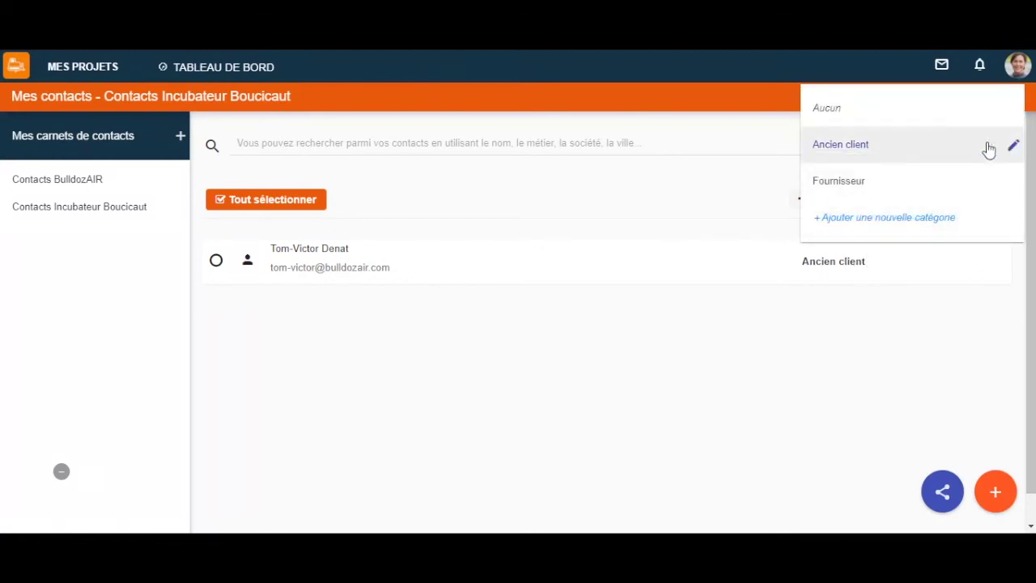
click(951, 116)
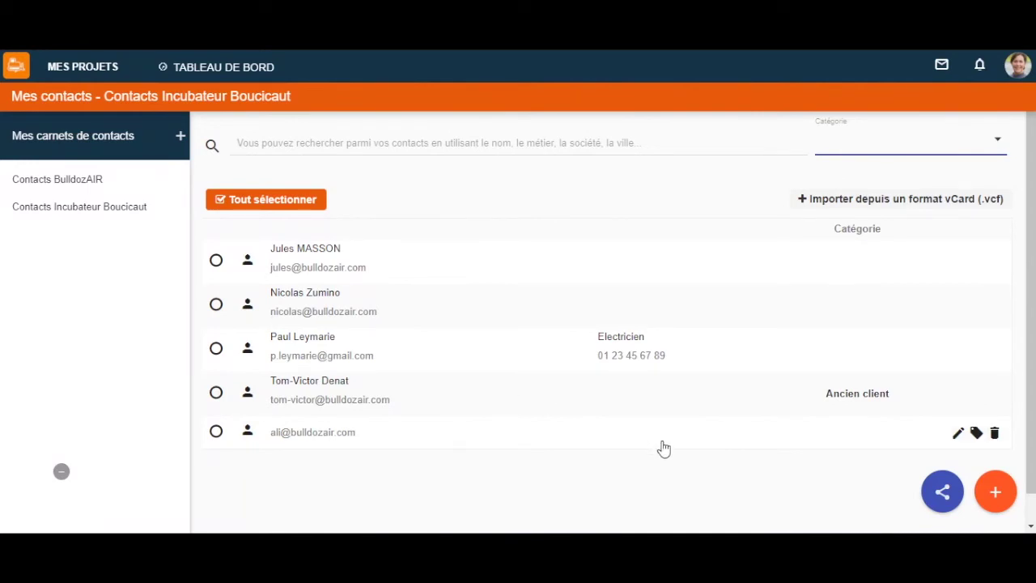
click(942, 494)
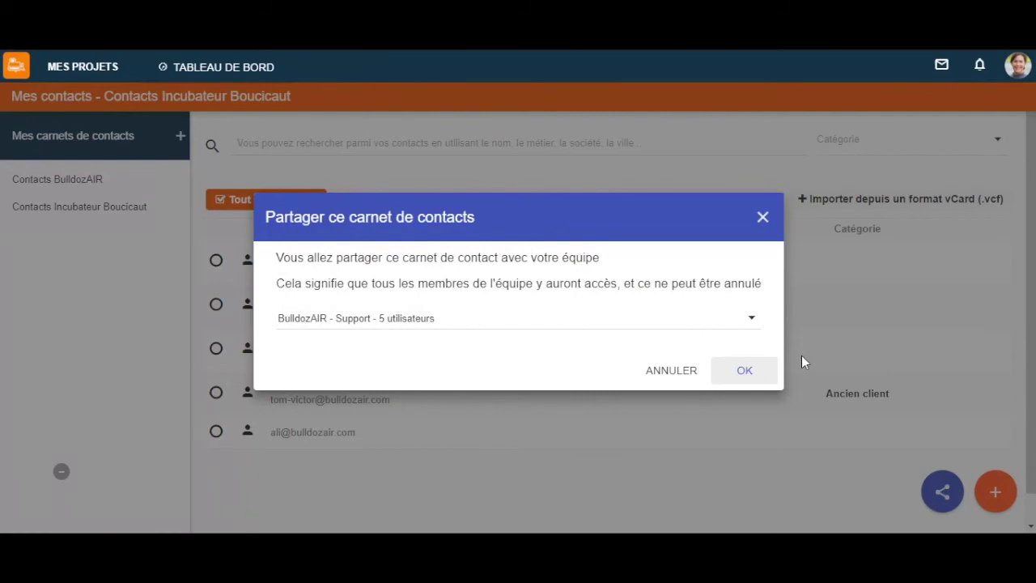
click(751, 322)
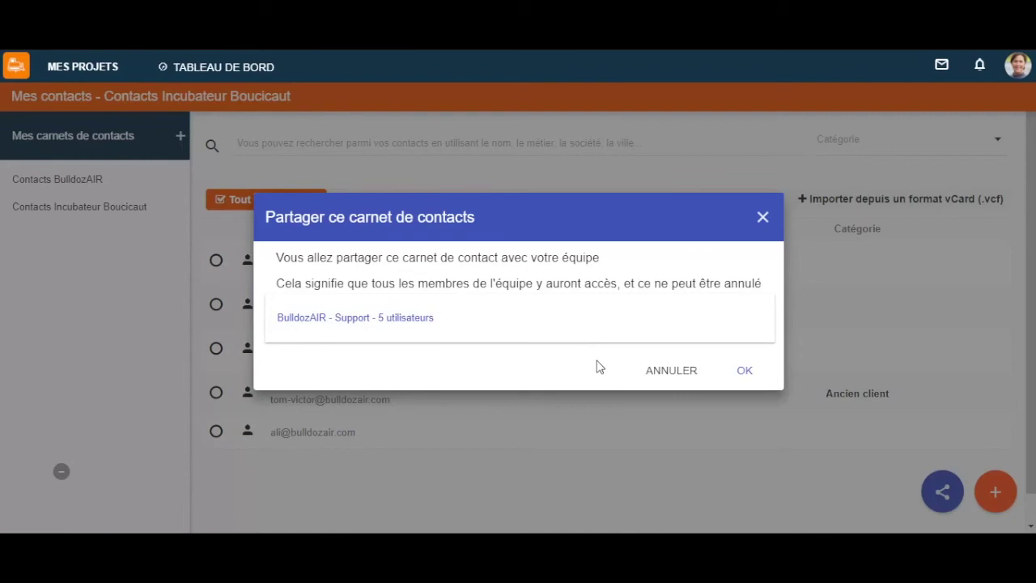
click(763, 220)
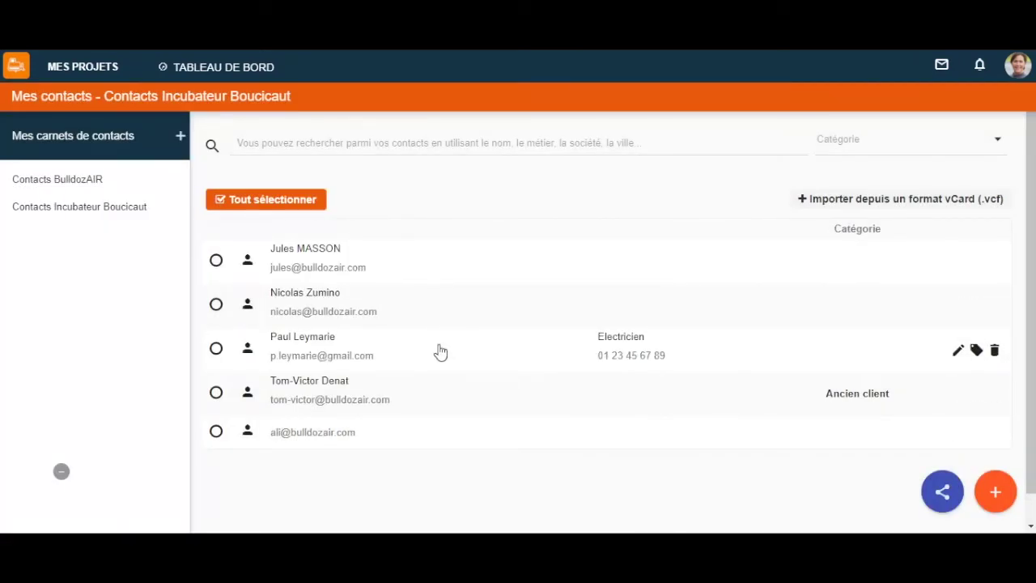